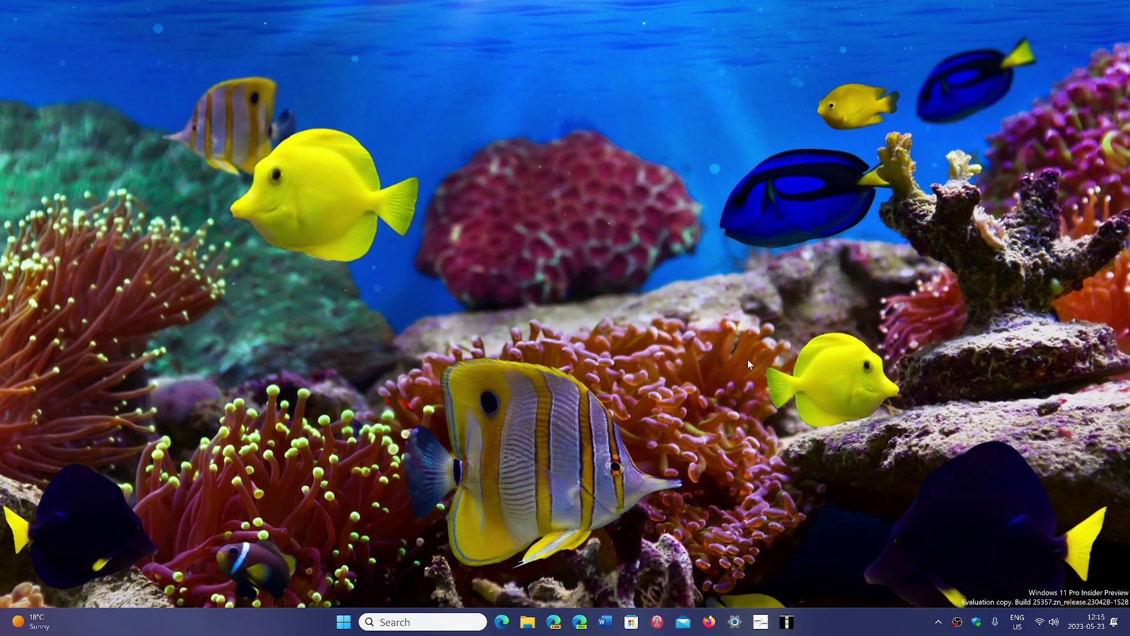
# - Launch Settings from the Start menu so the System page appears
pyautogui.click(343, 622)
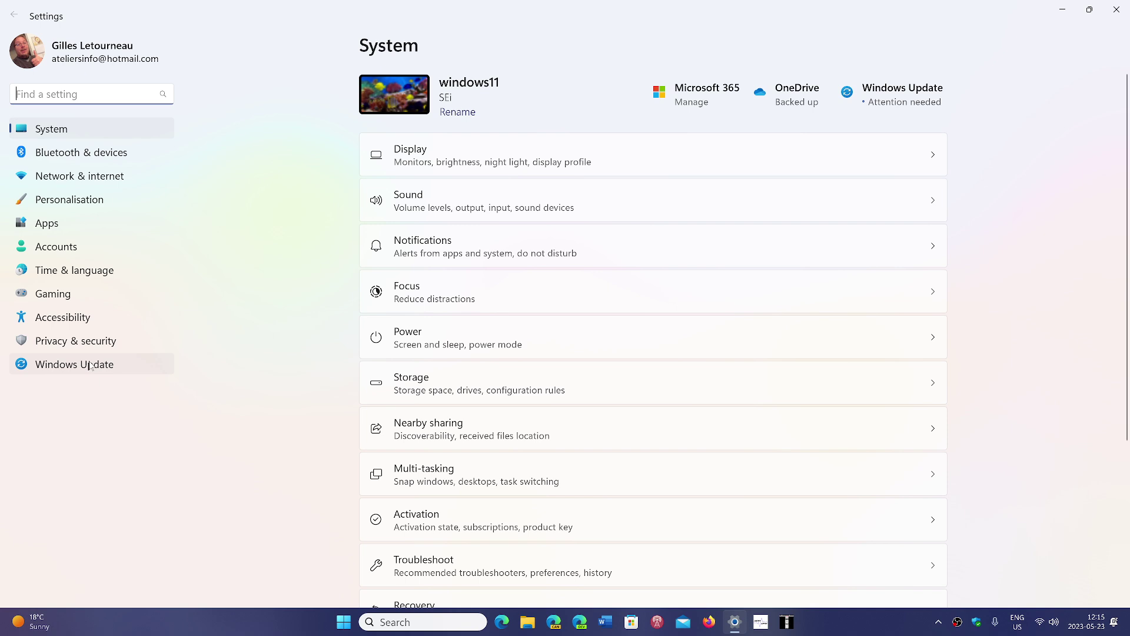
# - Go to Windows Update to see the Insider Preview 25370.1 download
pyautogui.click(91, 367)
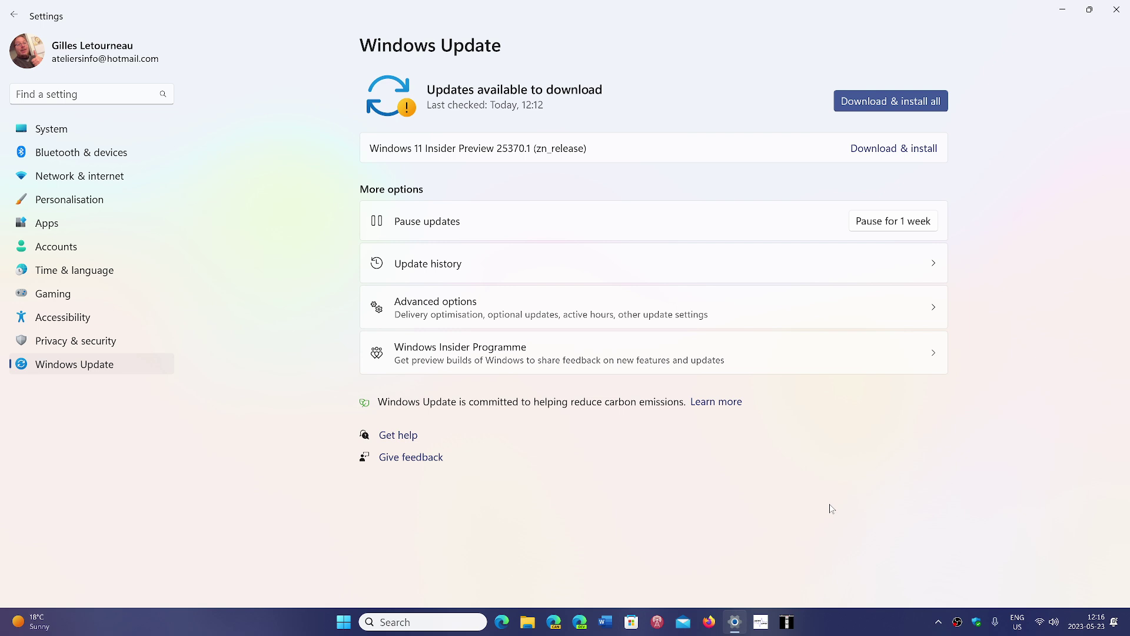
# - Minimize the Settings window to reveal the aquarium wallpaper desktop
pyautogui.click(1062, 9)
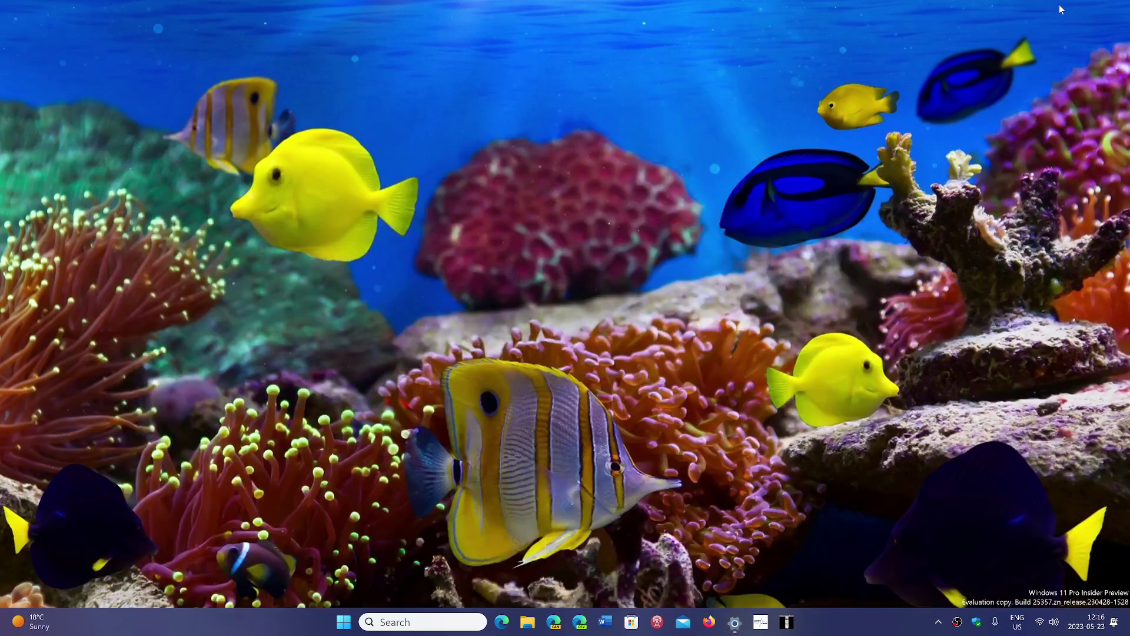